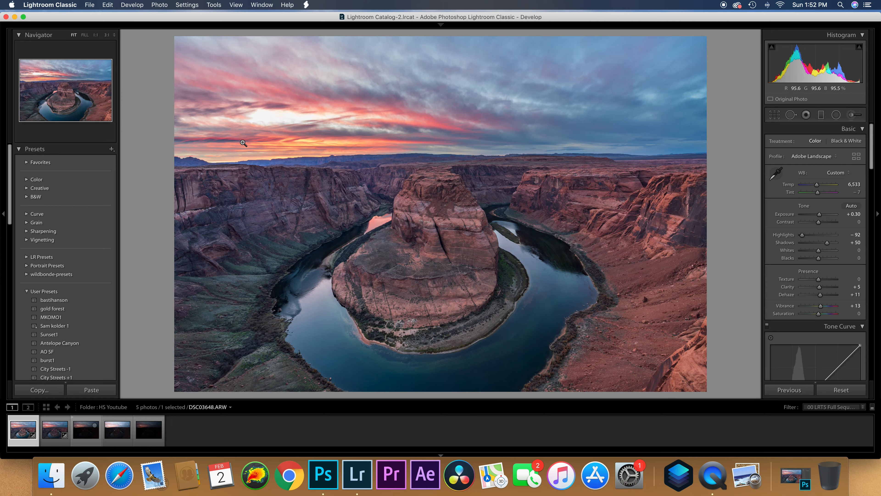
- Examine the river and rock detail in the darker exposure DSC03649.ARW at close range, and return to the full view
left_click(62, 435)
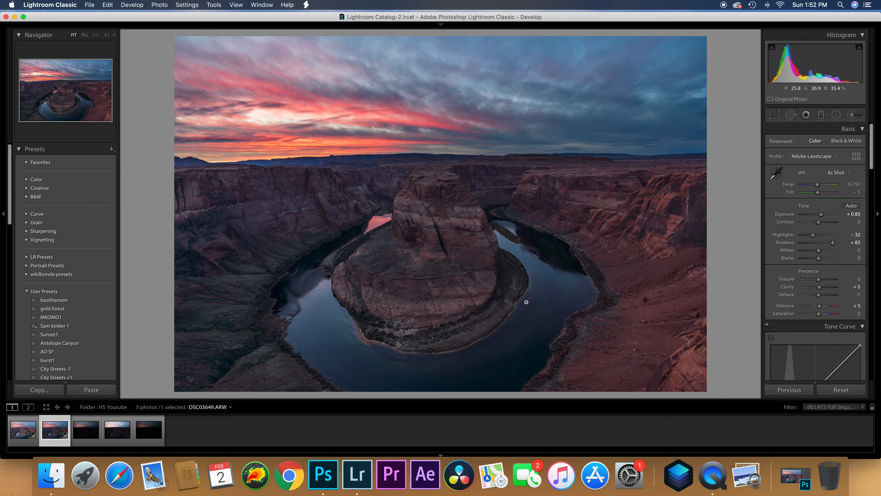
left_click(521, 324)
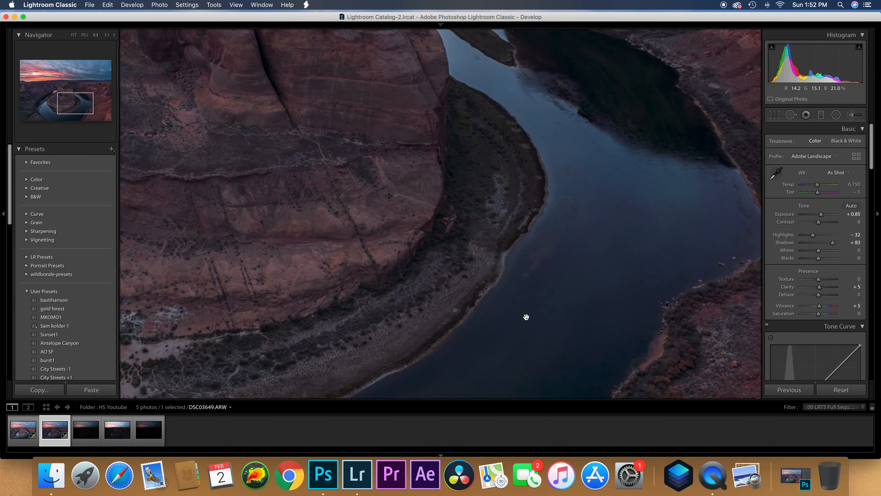
left_click_drag(525, 316, 488, 299)
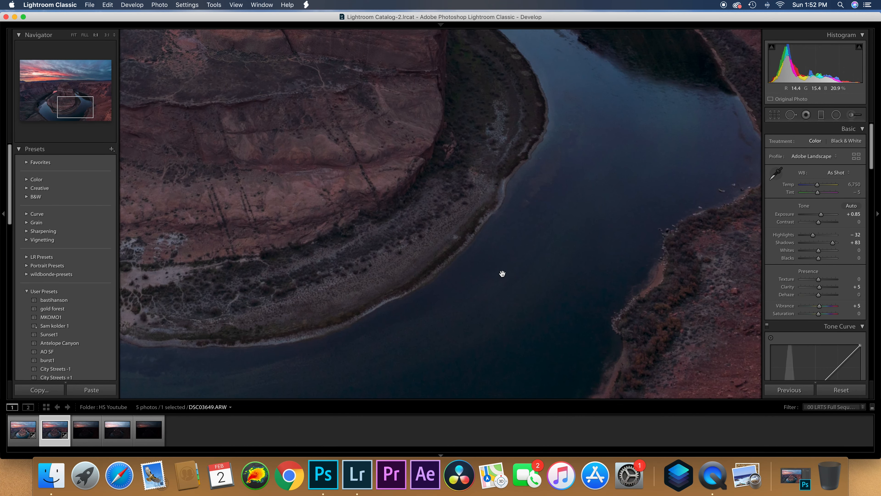
scroll(506, 274, "up", 3)
scroll(546, 232, "down", 5)
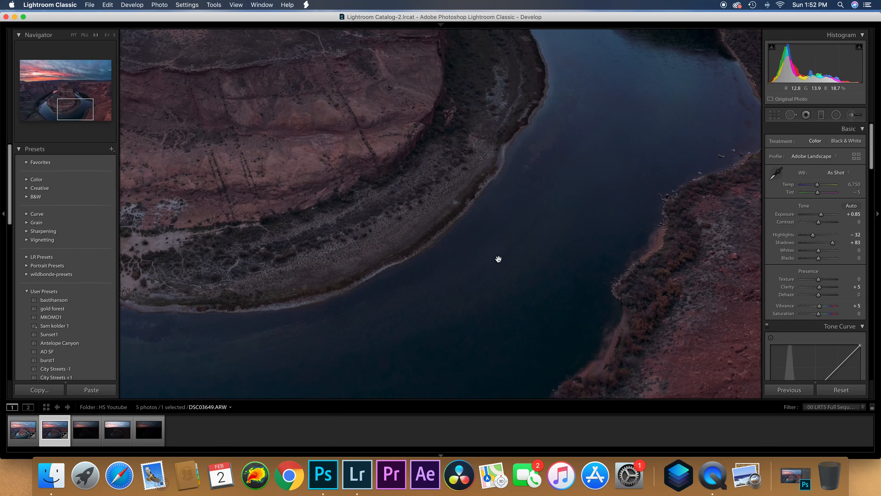
left_click(375, 270)
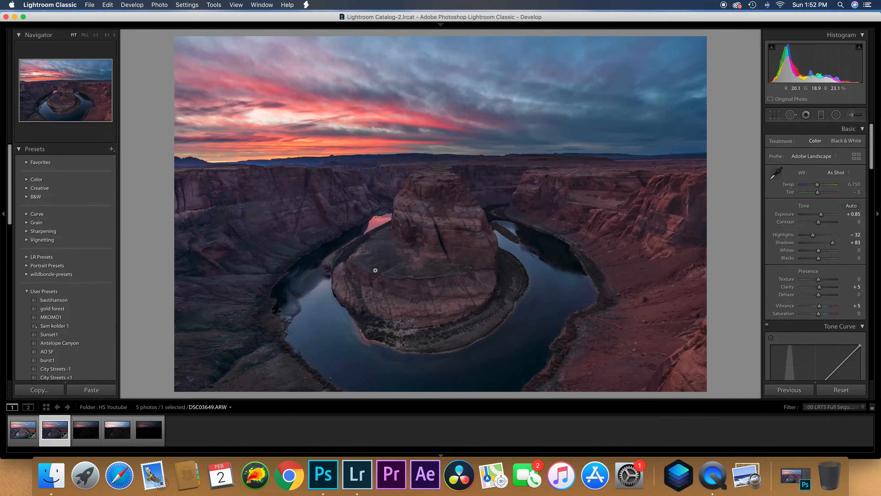
- Examine the river and shoreline detail in the brighter exposure DSC03648.ARW at close range, and return to the full view
left_click(19, 433)
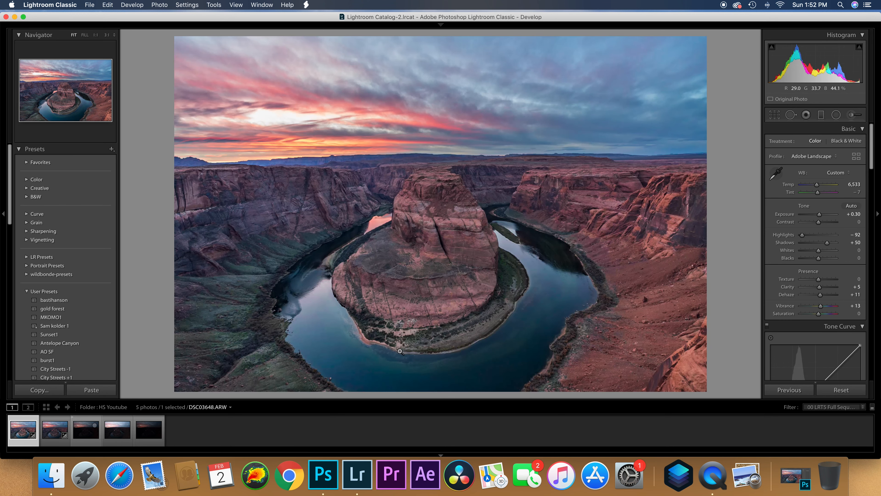
left_click(496, 345)
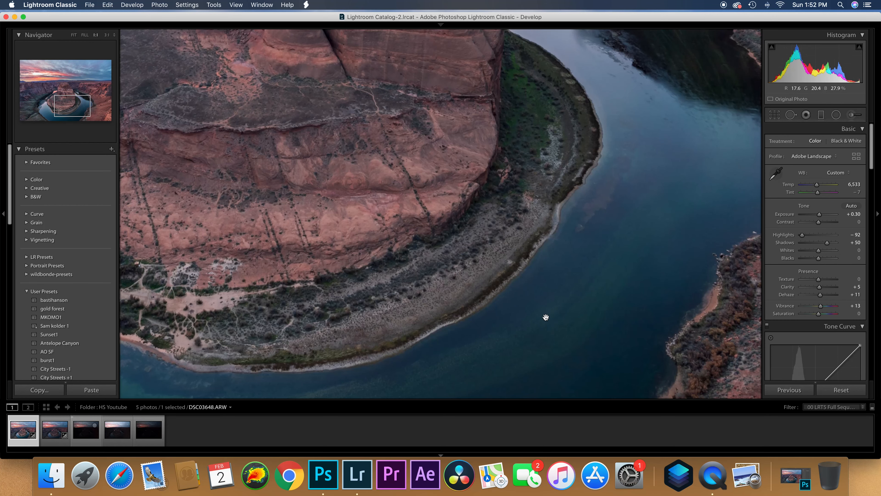
left_click_drag(487, 291, 427, 198)
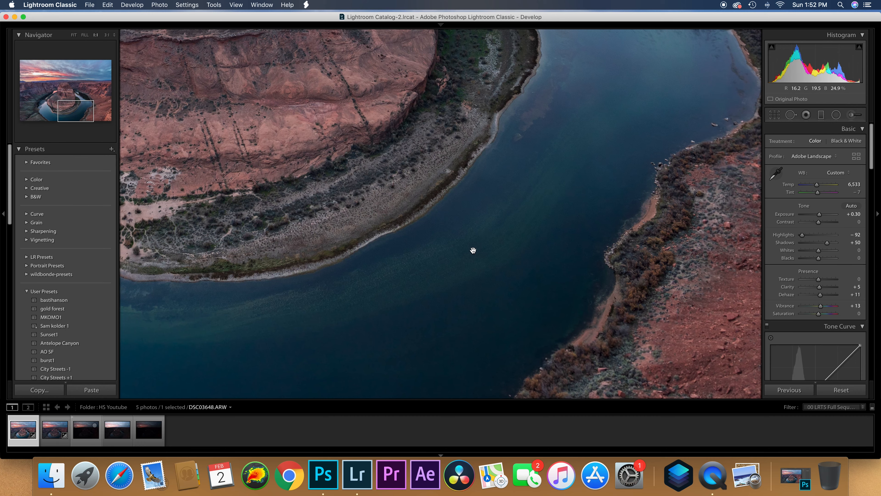
left_click(457, 250)
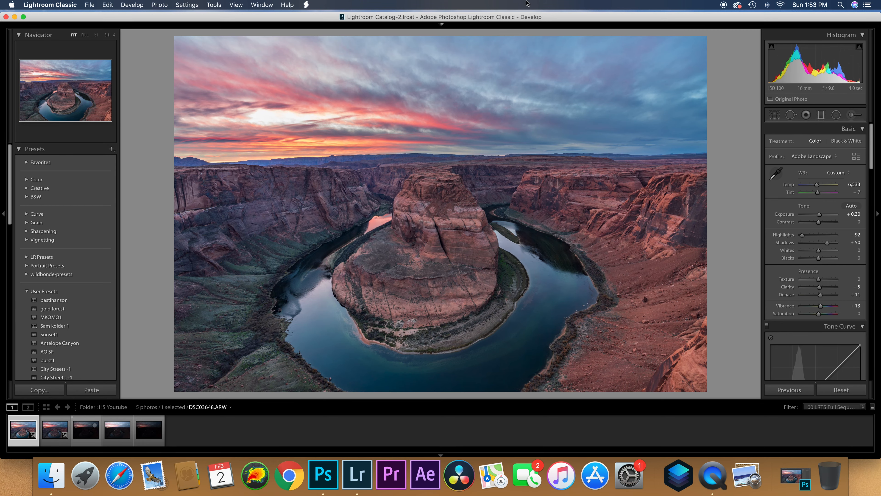
- Review the develop settings of DSC03648.ARW, from the basic tone and presence adjustments through colour, sharpening and lens corrections
left_click_drag(525, 19, 504, 17)
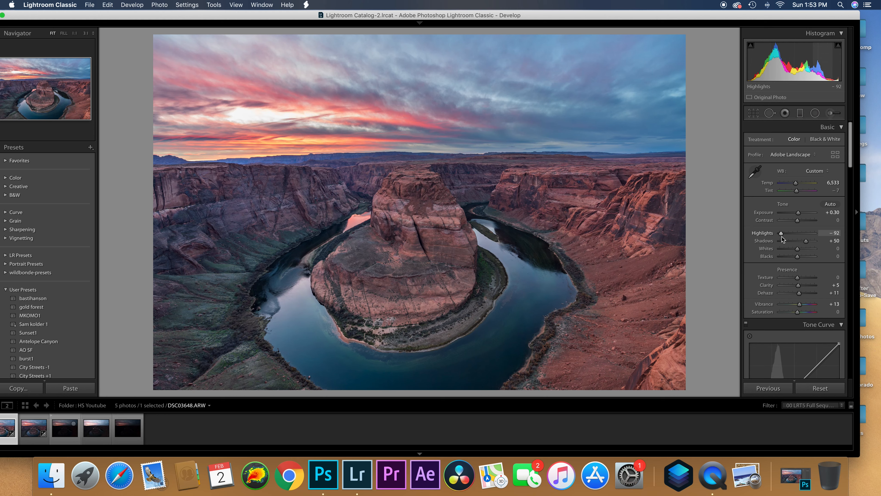
scroll(798, 258, "down", 2)
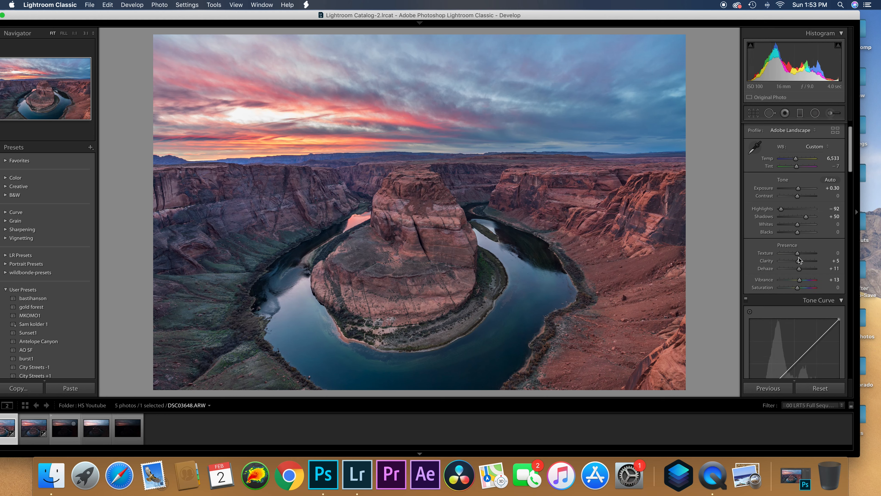
scroll(799, 274, "down", 15)
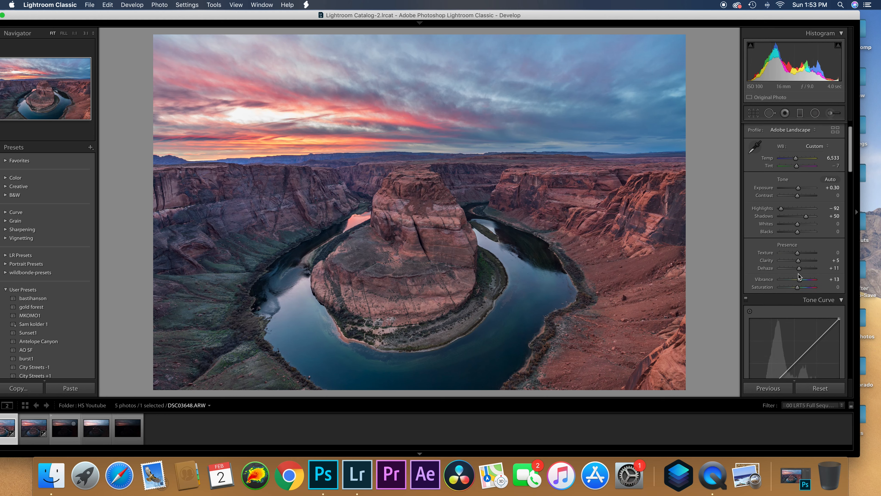
scroll(800, 276, "down", 5)
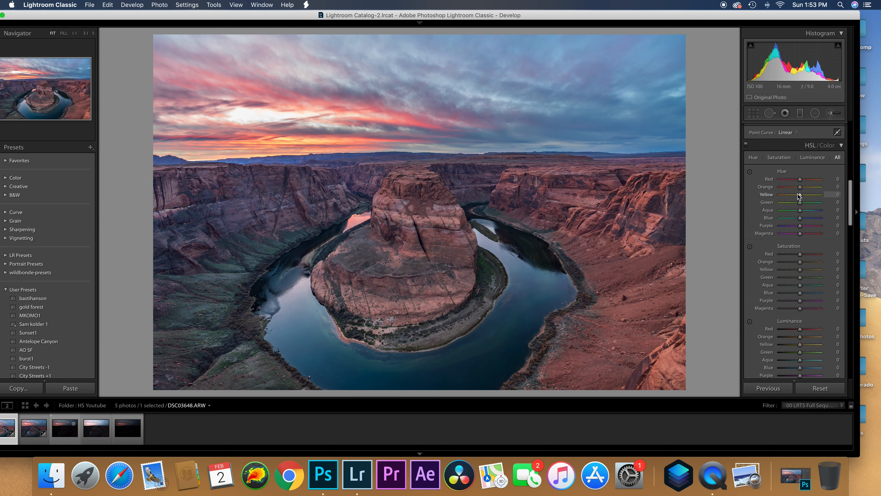
scroll(796, 205, "down", 1)
scroll(797, 205, "down", 10)
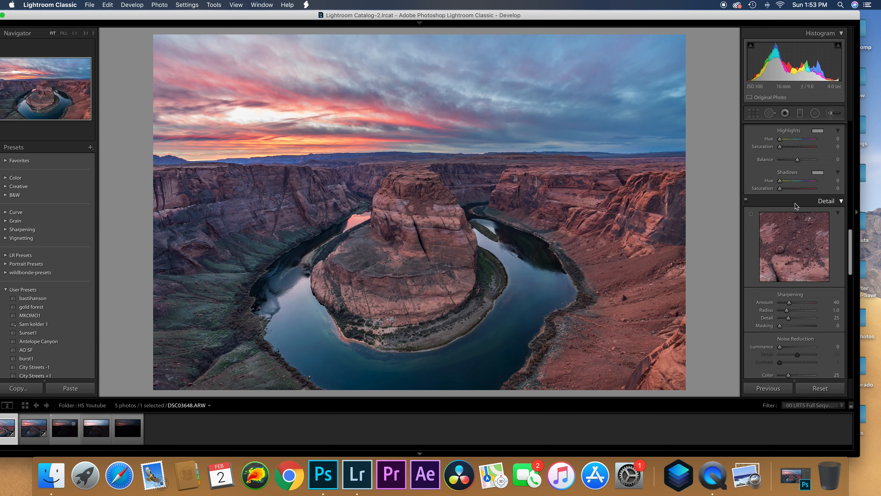
scroll(794, 203, "down", 1)
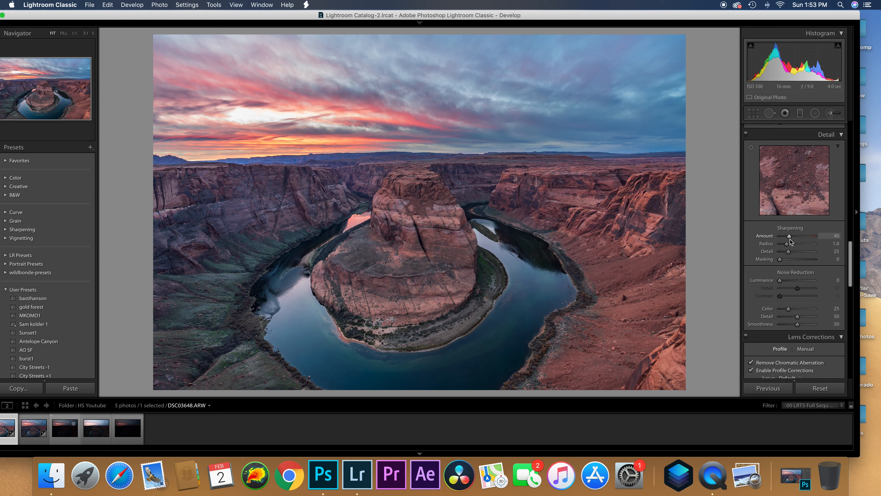
scroll(790, 240, "down", 5)
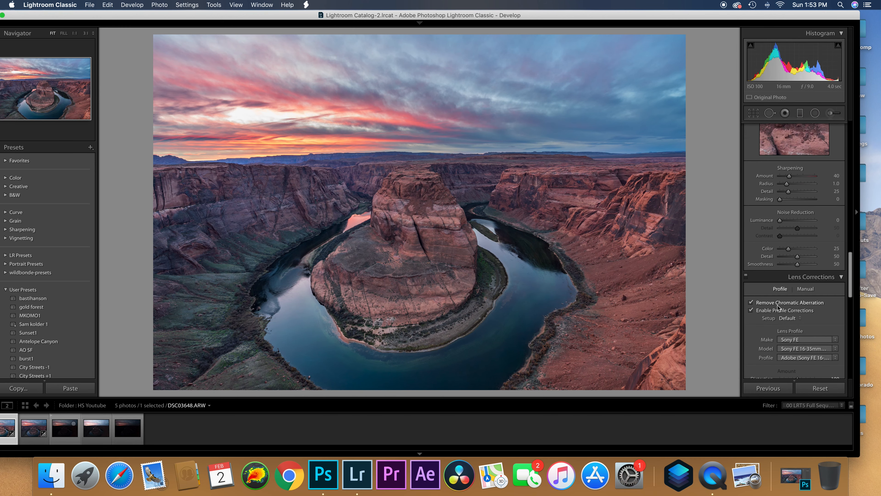
scroll(783, 315, "up", 20)
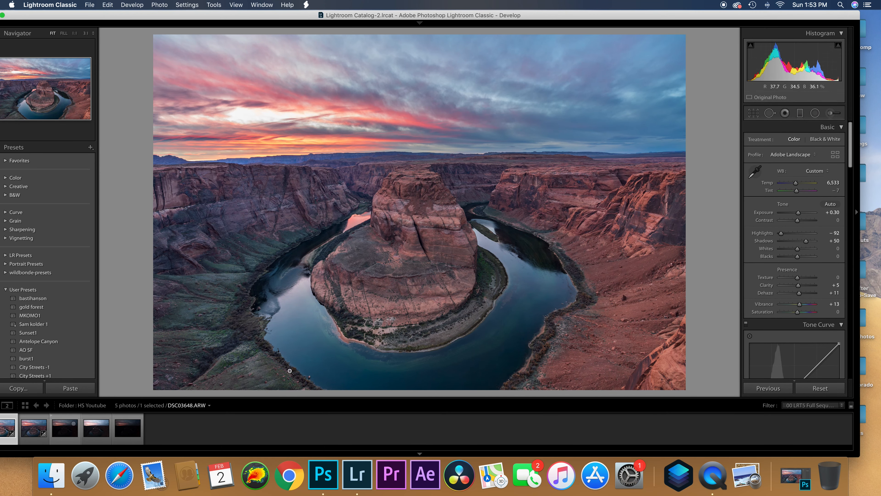
- Compare the darker exposure DSC03649.ARW and its basic adjustments with the brighter exposure DSC03648.ARW
left_click(35, 426)
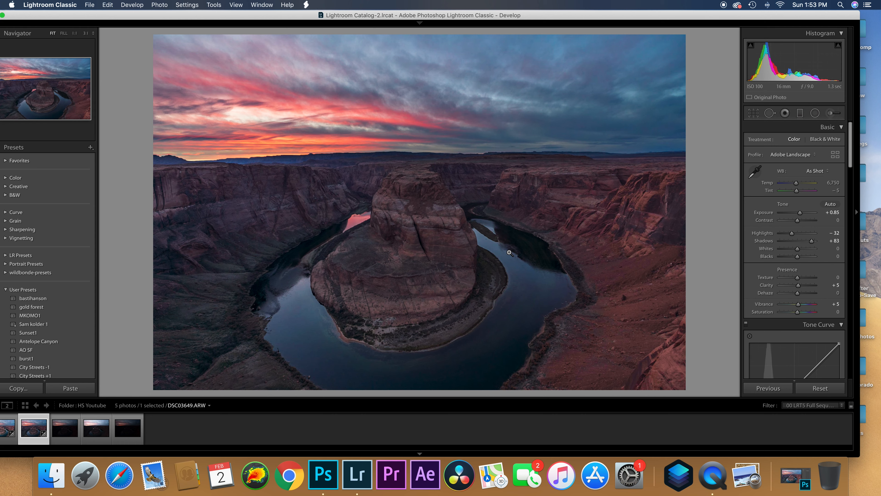
left_click_drag(408, 15, 424, 15)
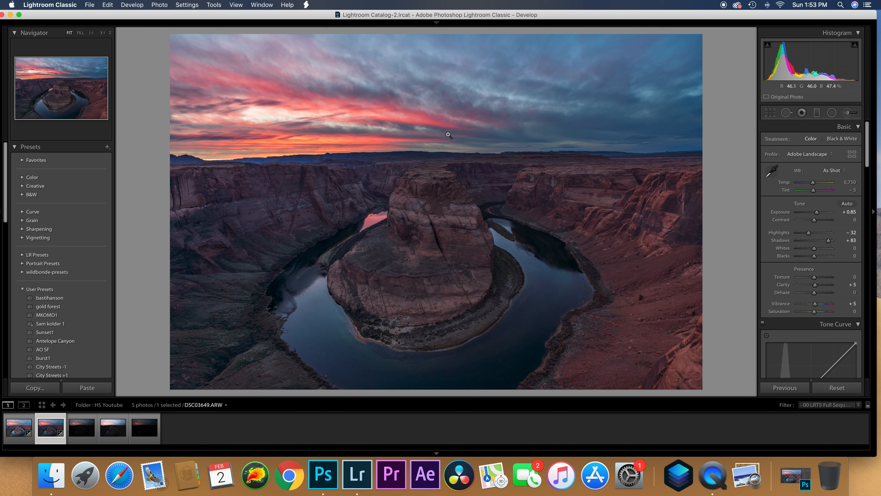
mouse_move(497, 16)
left_click_drag(497, 16, 488, 16)
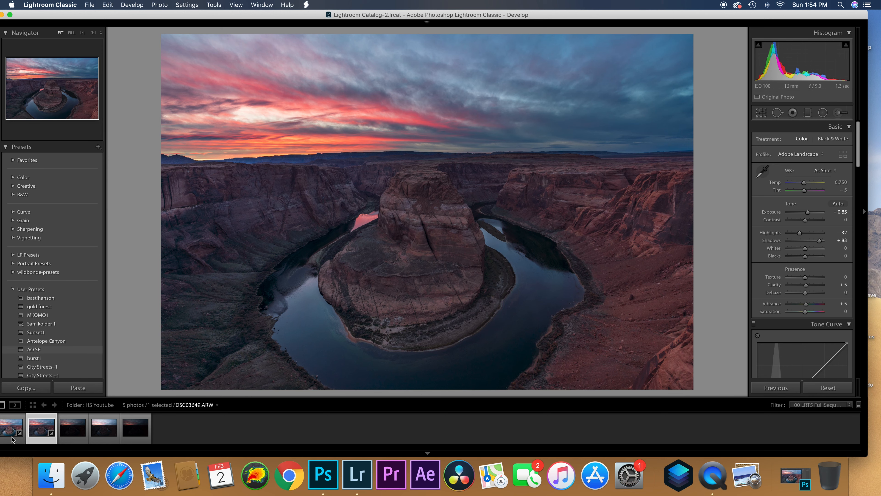
left_click(11, 431)
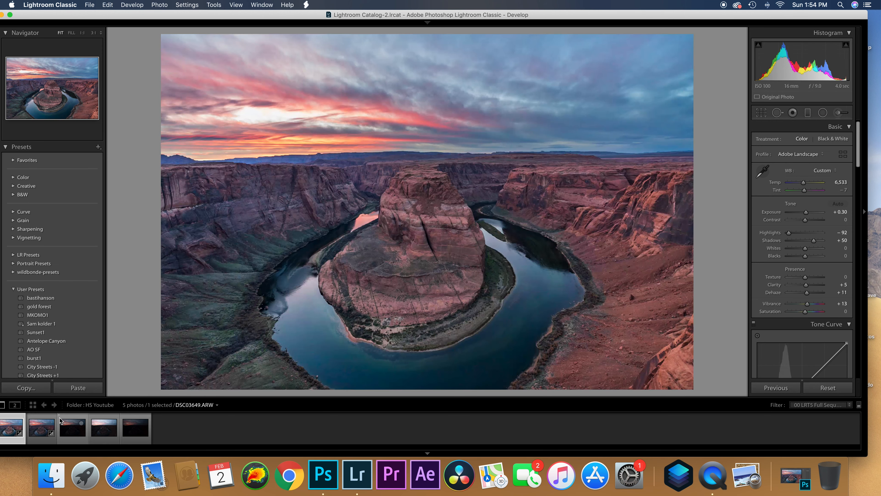
mouse_move(399, 17)
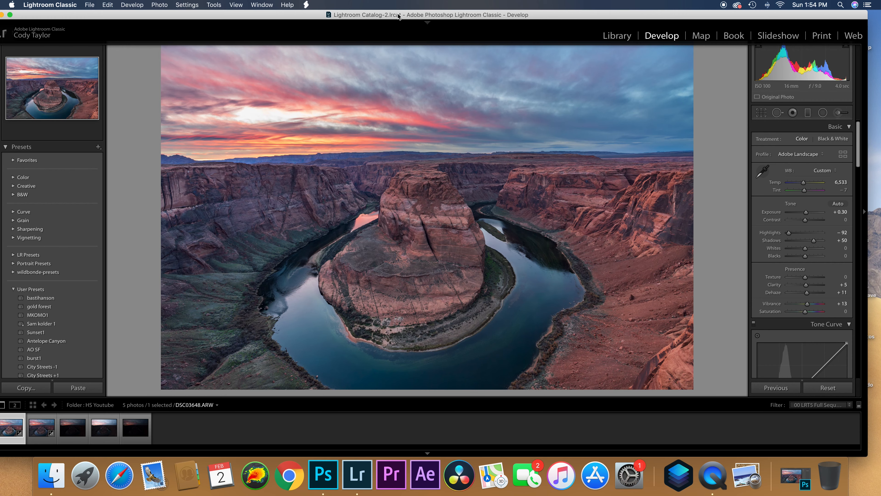
double_click(415, 15)
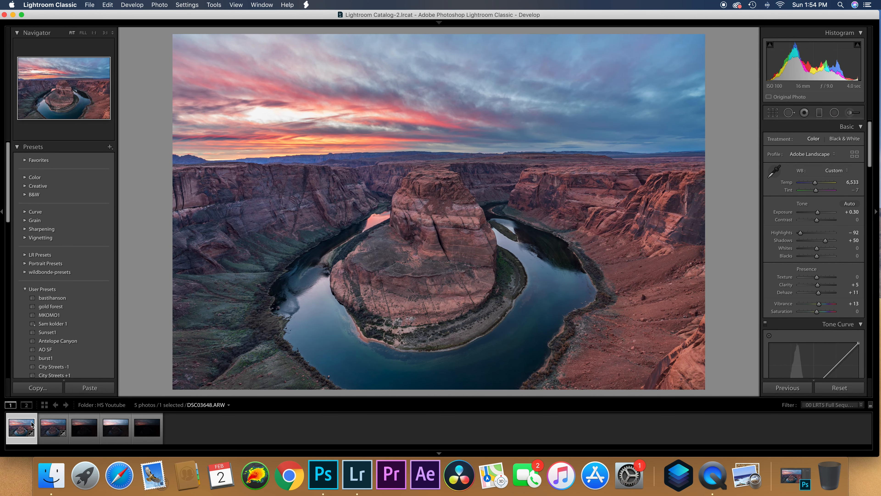
- Review the hard-drive export settings for DSC03648.ARW, including location, file format, sizing and post-processing, and close them without exporting
right_click(17, 433)
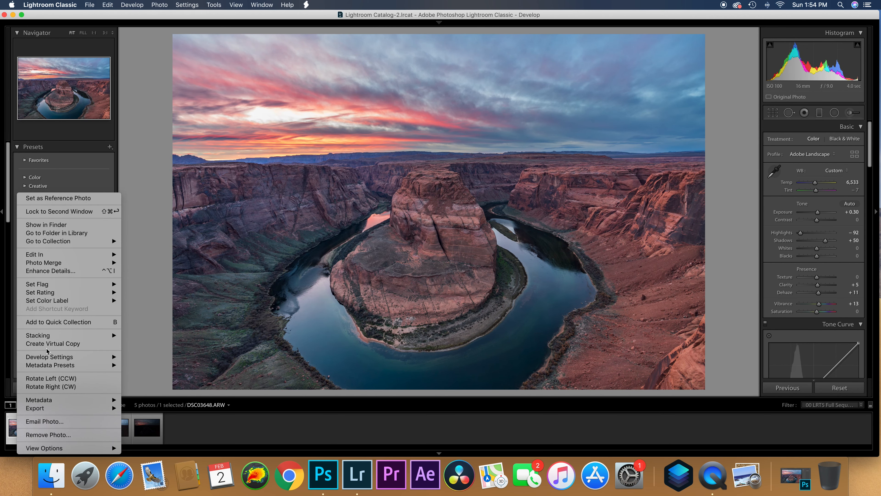
mouse_move(81, 409)
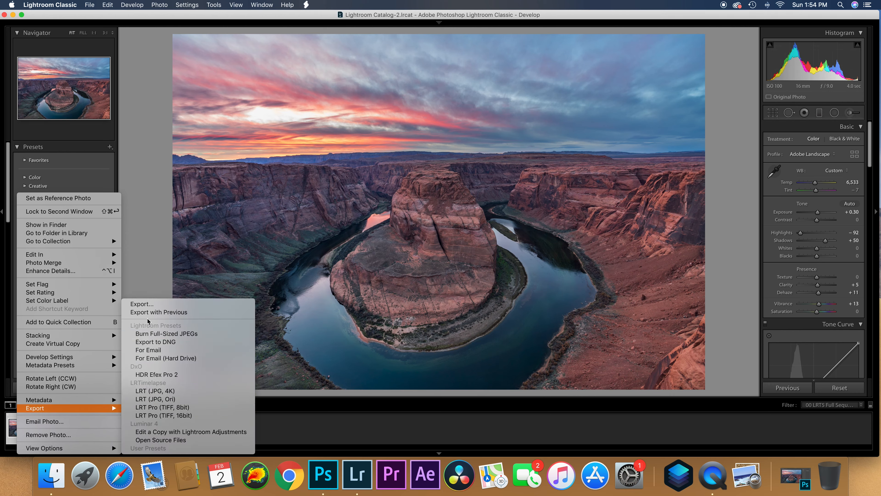
left_click(146, 304)
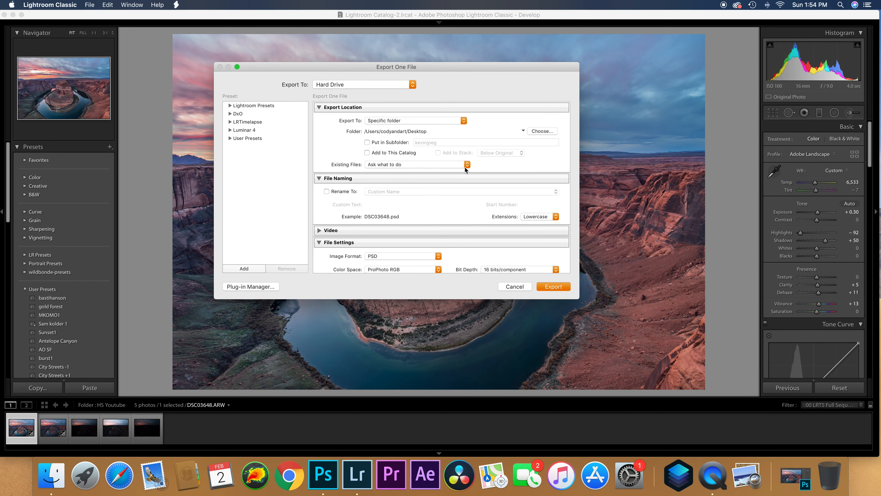
scroll(465, 169, "down", 5)
scroll(379, 154, "up", 2)
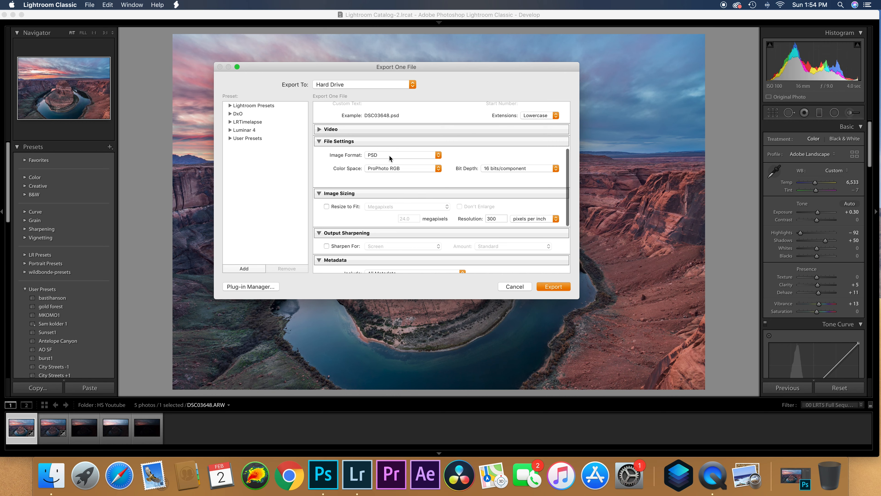
scroll(389, 158, "down", 5)
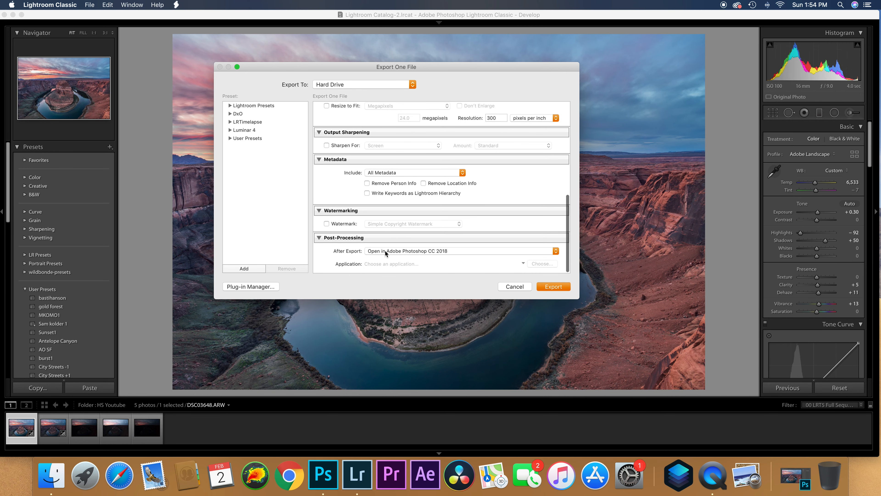
left_click(507, 287)
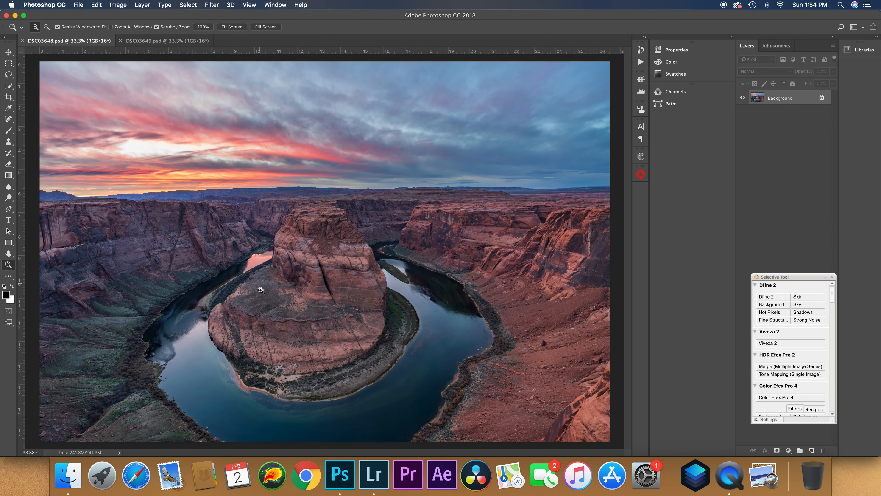
- In Photoshop, copy the entire image of the darker exposure DSC03649.psd
left_click(167, 41)
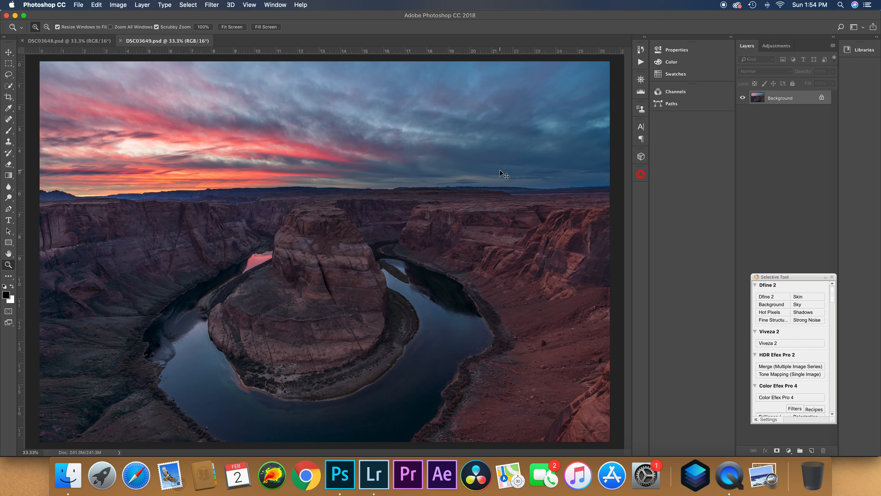
key("super+a")
key("super+c")
- Close the floating Selective Tool palette and duplicate the Background layer in DSC03648.psd
left_click(99, 43)
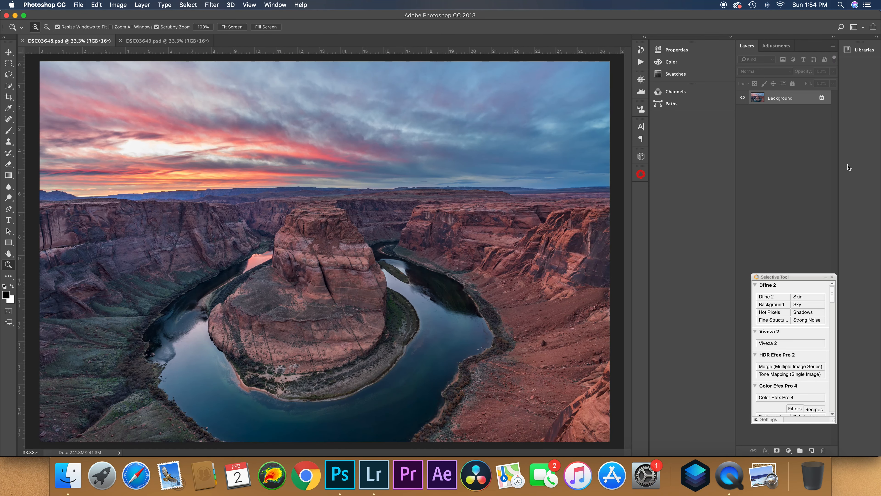
left_click(832, 276)
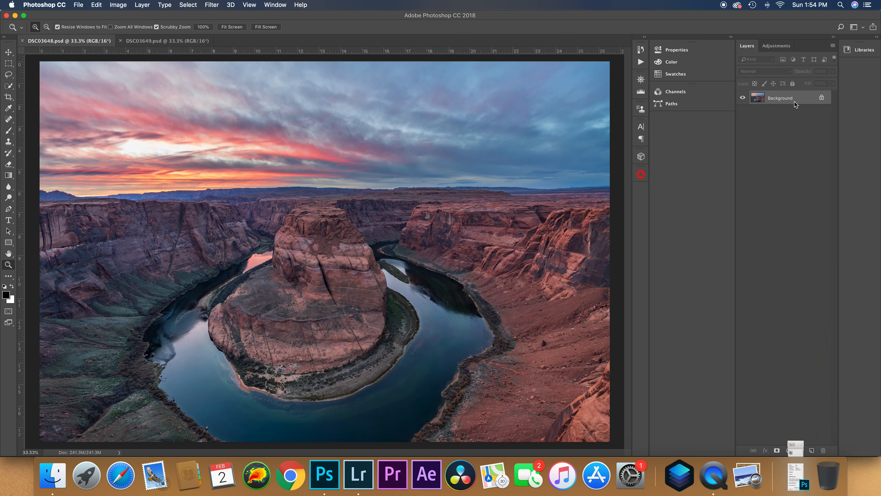
left_click_drag(797, 98, 812, 450)
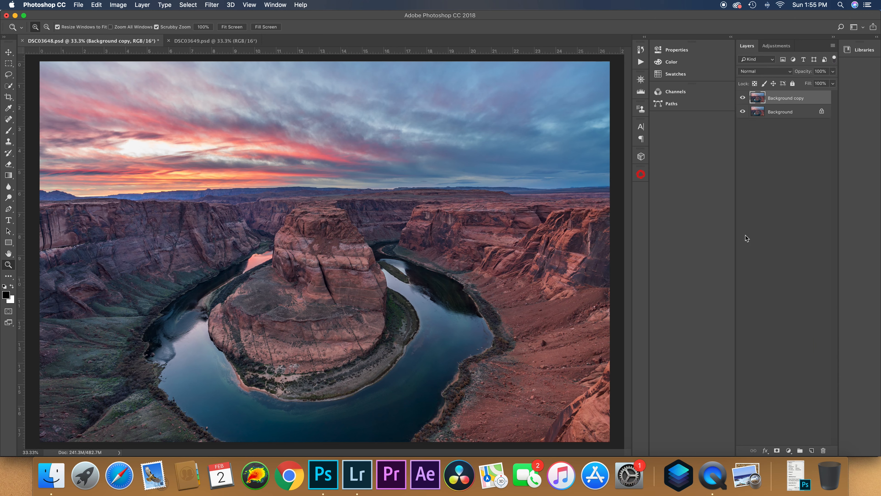
- Paste the copied darker exposure as a new layer above the background copy in DSC03648.psd and hide it
key("super+v")
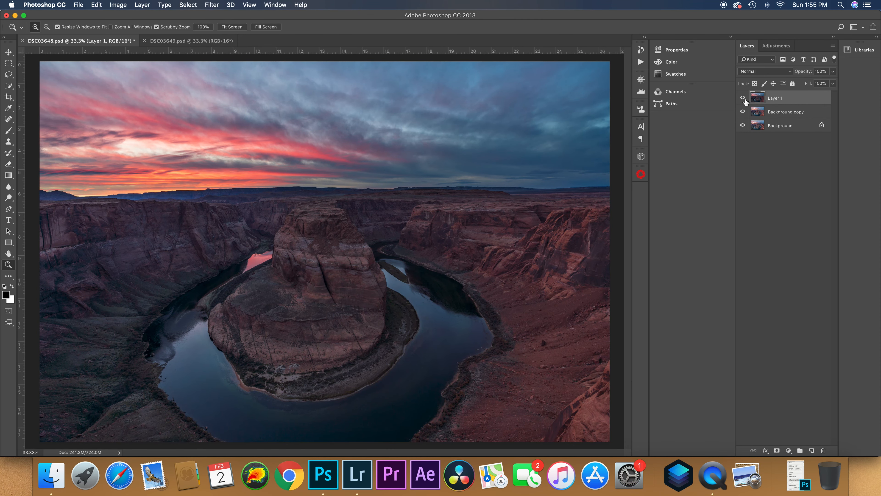
left_click(742, 97)
- Rename the Background copy layer as Foreground and Layer 1 as Sky
double_click(781, 111)
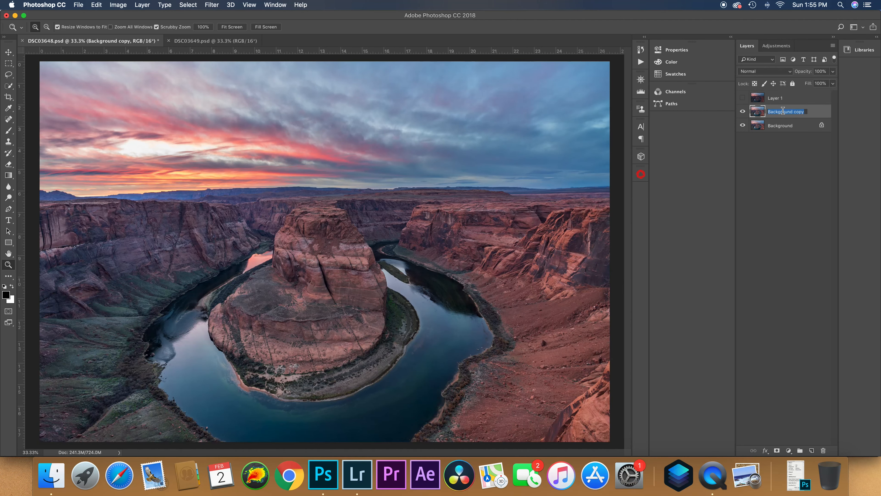
type("Foreground")
key("Return")
double_click(779, 98)
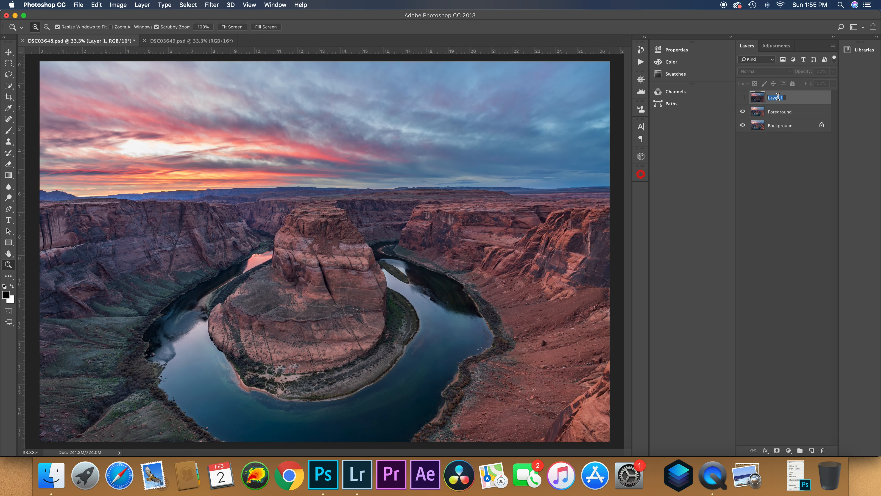
type("Sky")
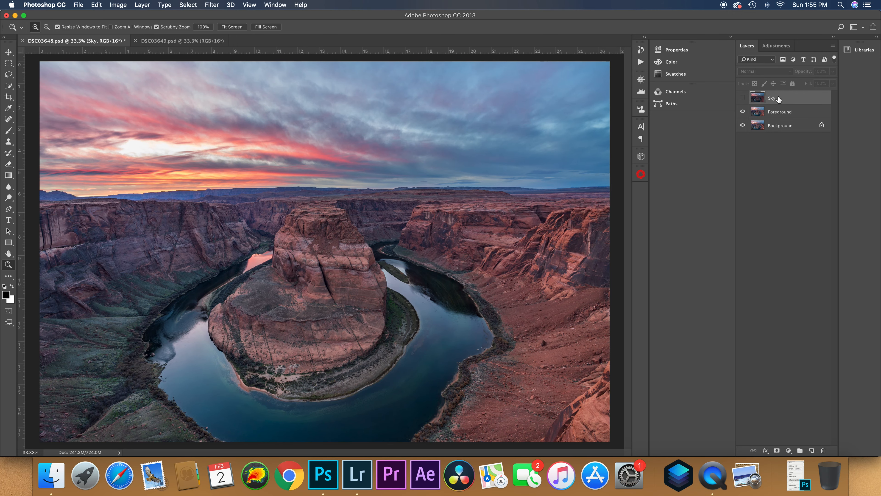
left_click(762, 182)
- Toggle the Sky layer's visibility to compare the two exposures, leaving the layer shown
left_click(743, 98)
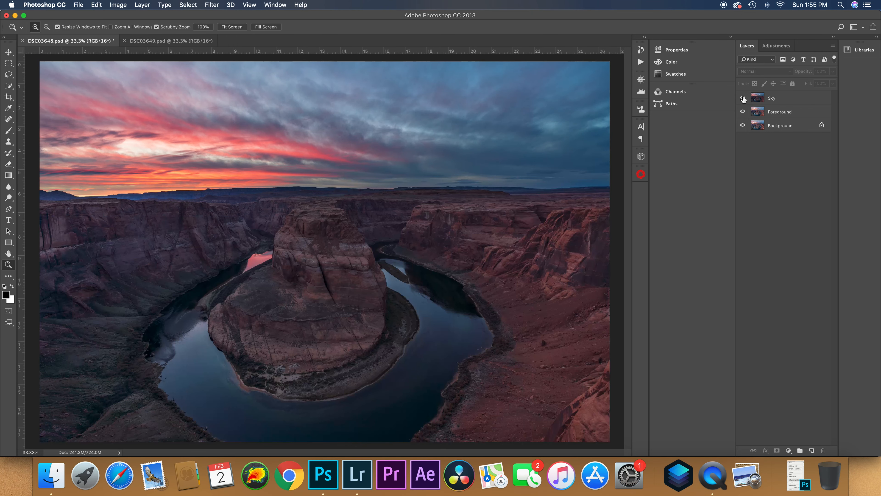
left_click(743, 98)
left_click(742, 98)
- Add a layer mask to the Sky layer and invert it to black to hide the darker exposure
left_click_drag(468, 15, 472, 15)
left_click(772, 101)
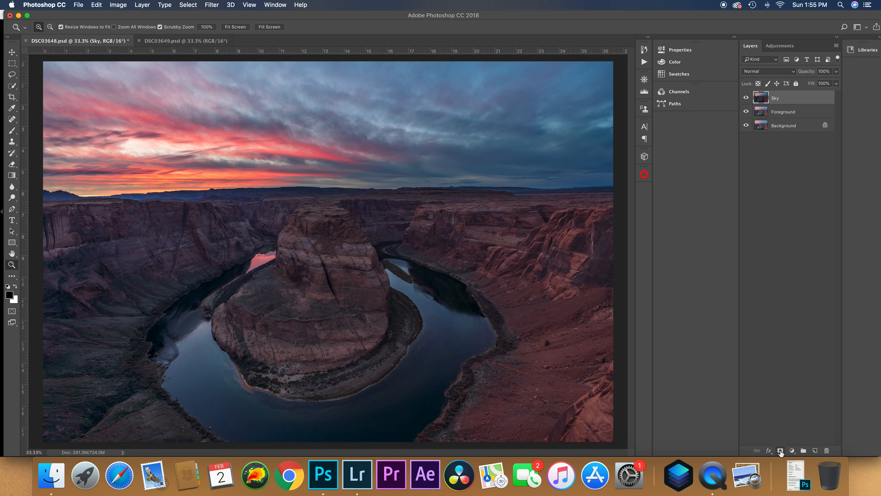
left_click(780, 451)
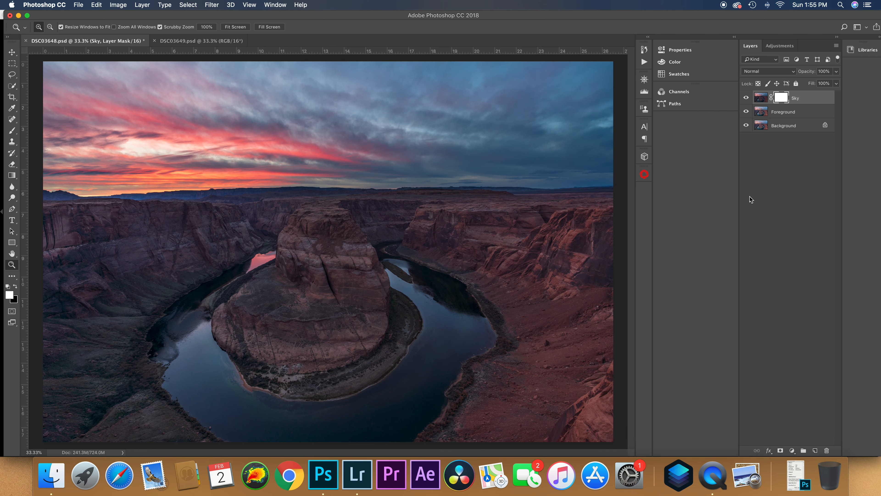
key("super+i")
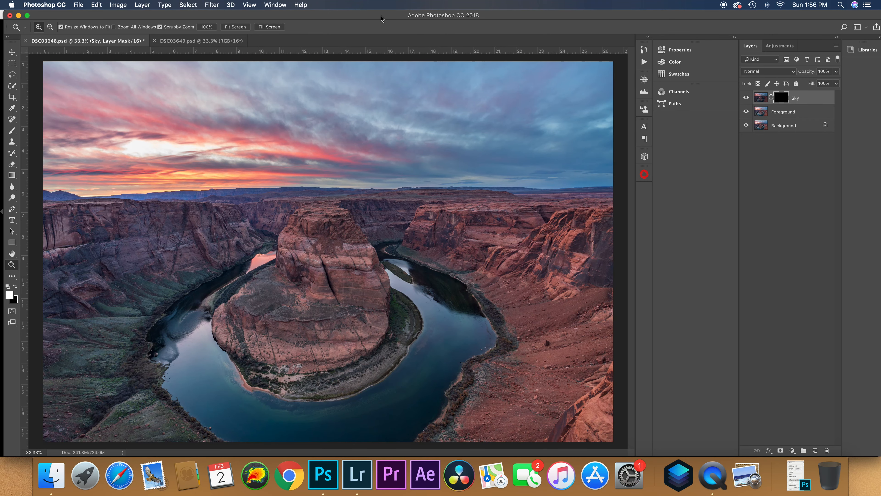
- With the Gradient tool at 90% opacity, draw a short vertical linear gradient across the horizon on the Sky mask, revealing only the darker sky
left_click_drag(382, 15, 390, 15)
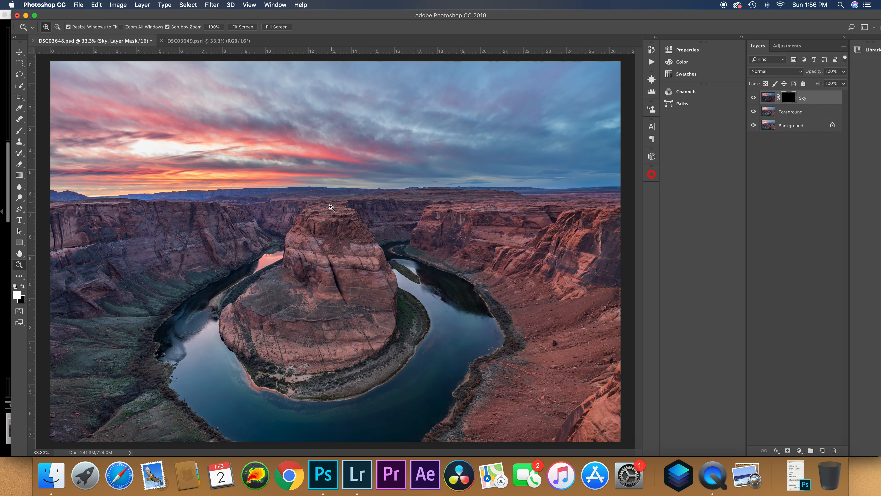
left_click(19, 176)
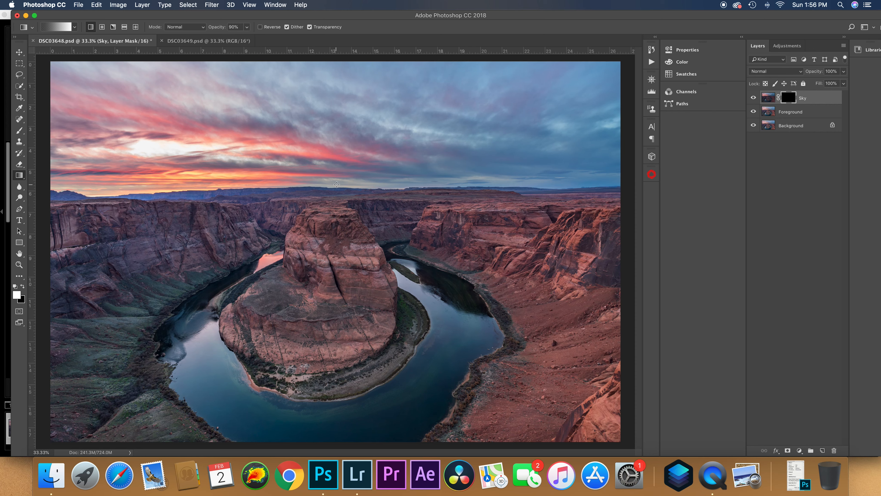
left_click_drag(336, 185, 336, 195)
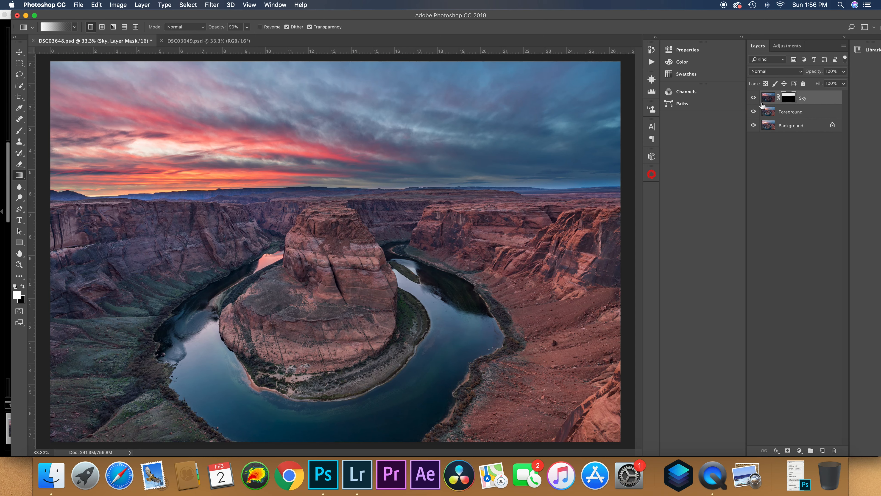
- Toggle the Sky layer's visibility repeatedly to compare the image with and without the blended sky, leaving the layer shown
left_click(753, 98)
left_click(754, 98)
left_click(753, 98)
left_click(754, 98)
left_click(753, 98)
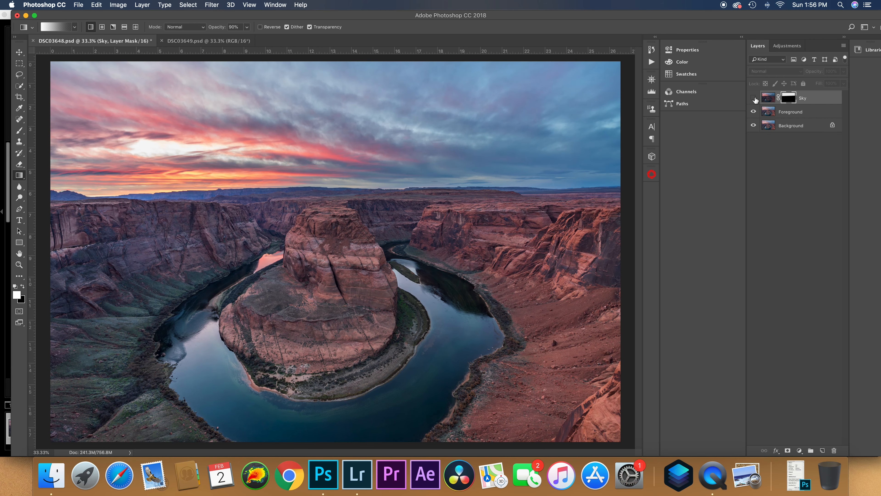
left_click(753, 98)
left_click(754, 98)
left_click(754, 98)
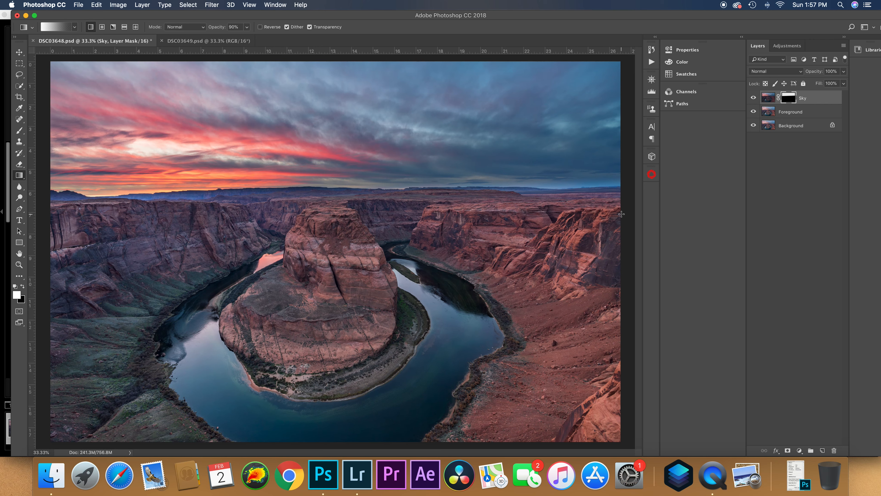